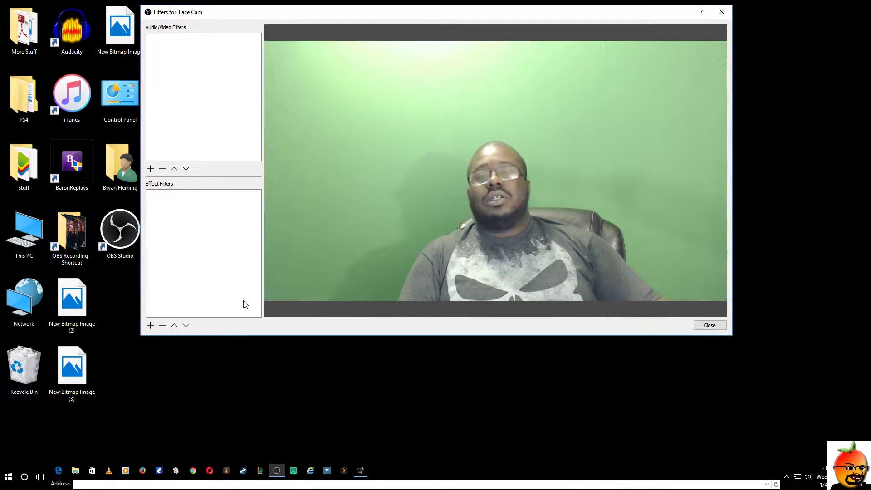
Add a Chroma Key effect filter to the Face Cam source under its default name
left_click(151, 326)
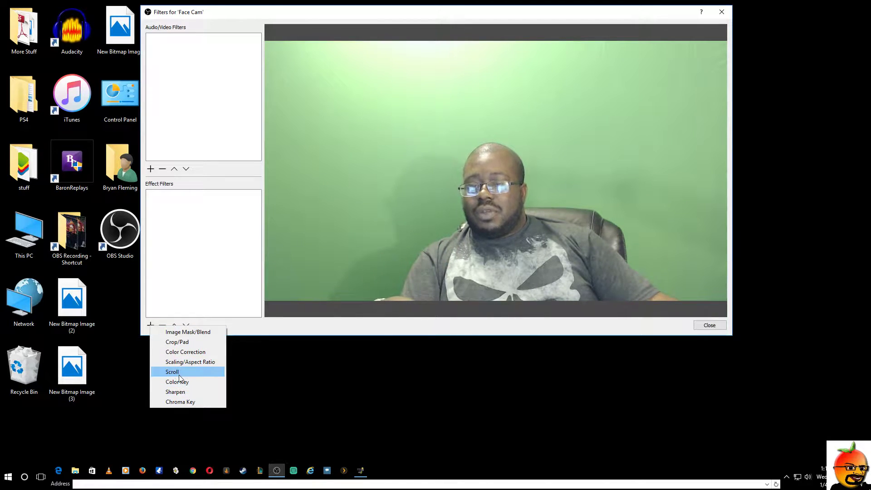
left_click(178, 402)
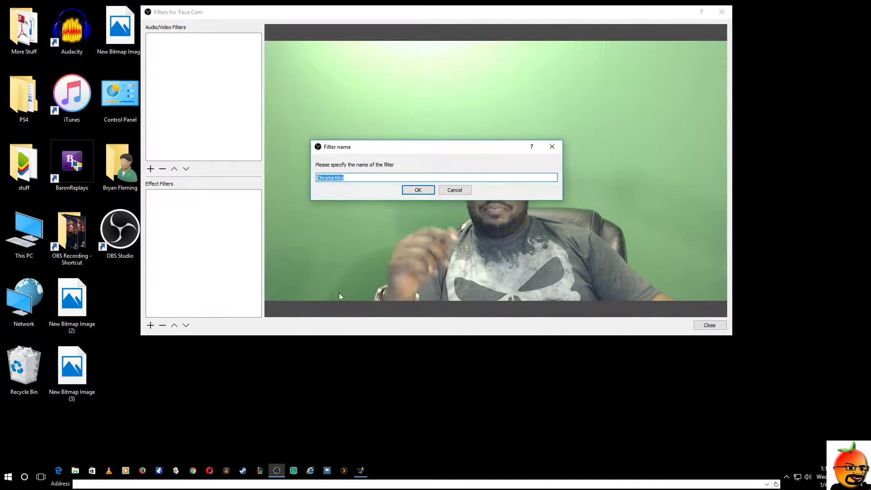
left_click(415, 190)
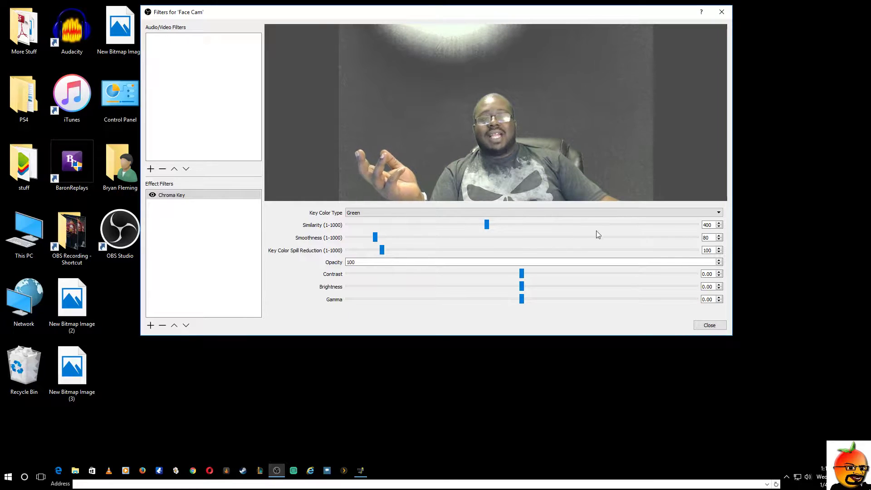
Try lowering the Chroma Key filter's Similarity until the green backdrop starts to show in the preview again
left_click(719, 227)
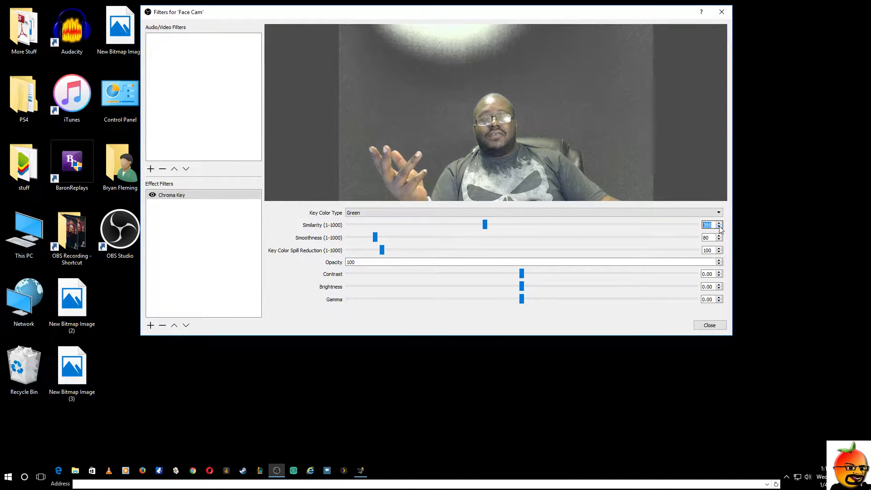
left_click(719, 228)
left_click(719, 228)
left_click(719, 228)
left_click(719, 228)
left_click(720, 227)
left_click(720, 227)
left_click(720, 226)
left_click(719, 227)
left_click(719, 227)
left_click(720, 227)
left_click(719, 227)
left_click(719, 227)
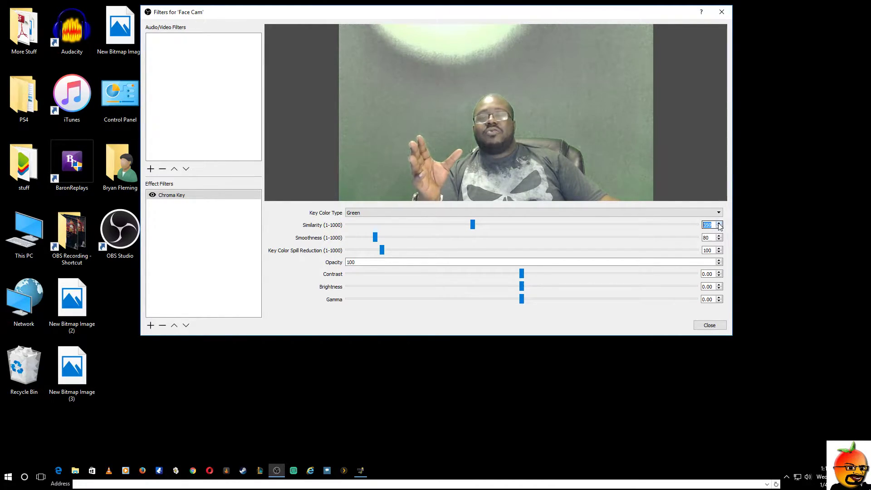
Raise the Chroma Key filter's Similarity and fine-tune it to 427 so the green backdrop is keyed out
left_click(719, 224)
left_click(719, 224)
left_click(719, 224)
left_click(719, 225)
left_click(719, 225)
left_click(720, 225)
left_click(719, 224)
left_click(720, 224)
left_click(719, 224)
left_click(720, 224)
left_click(719, 224)
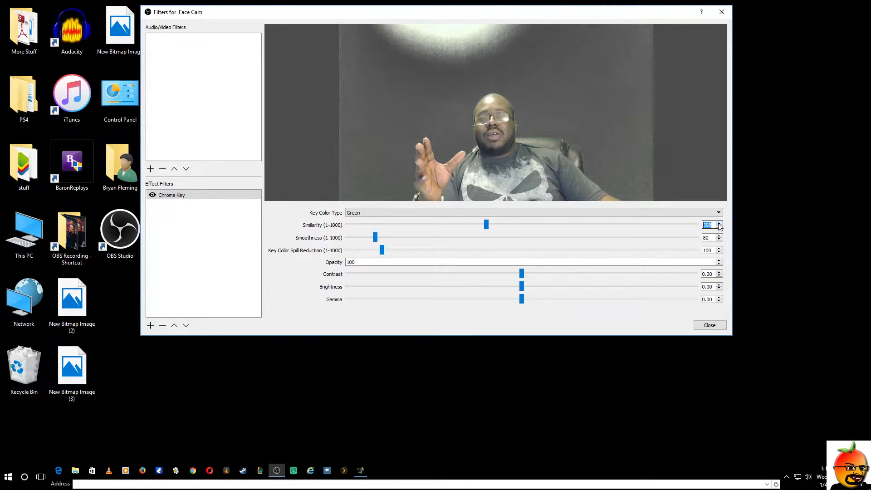
left_click(720, 224)
left_click(720, 224)
left_click(720, 224)
left_click(719, 224)
left_click(719, 224)
left_click(720, 224)
left_click(720, 225)
left_click(719, 224)
left_click(719, 224)
left_click(719, 224)
left_click(719, 224)
left_click(719, 225)
left_click(720, 224)
left_click(719, 224)
left_click(719, 224)
left_click(720, 225)
left_click(719, 224)
left_click(719, 224)
left_click(719, 225)
left_click(720, 224)
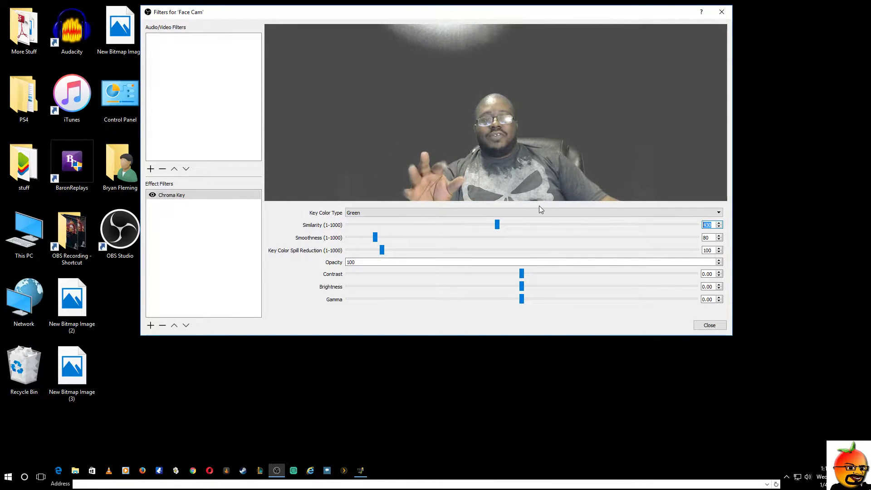
left_click(719, 228)
left_click(719, 228)
left_click(719, 228)
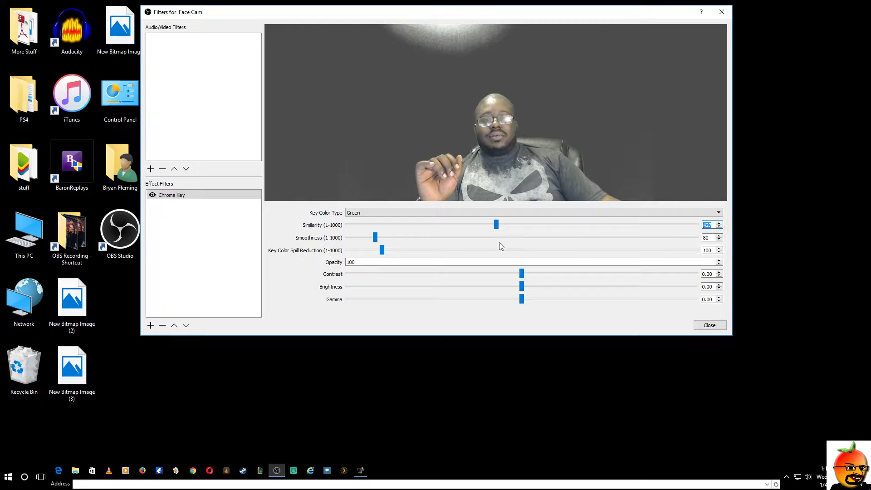
Reduce the Chroma Key filter's Smoothness to 35 and raise its Similarity to 451
left_click(720, 235)
left_click(720, 235)
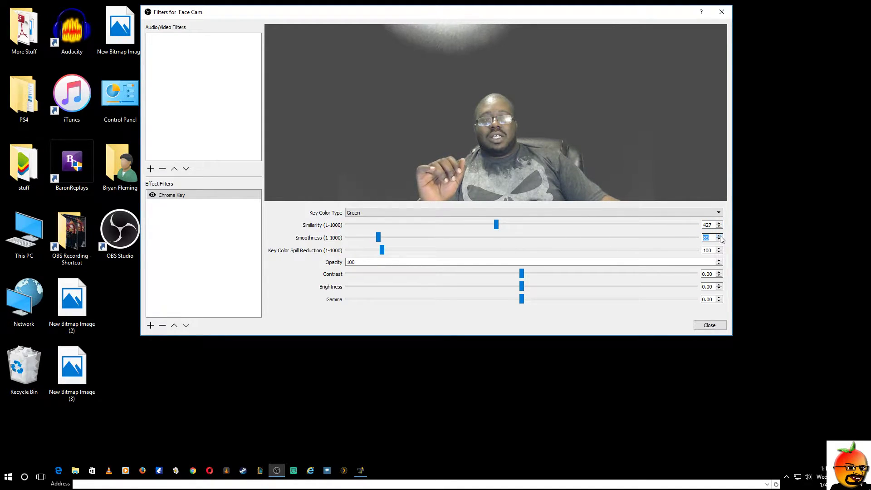
left_click(720, 235)
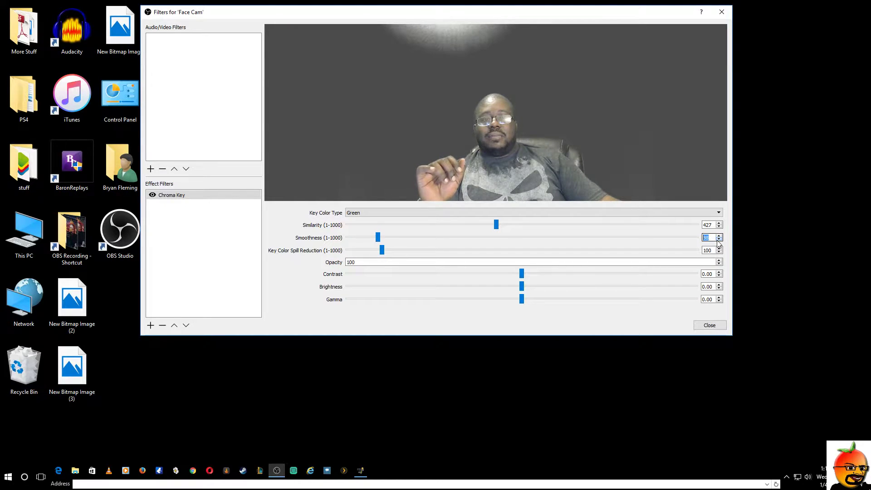
left_click(720, 239)
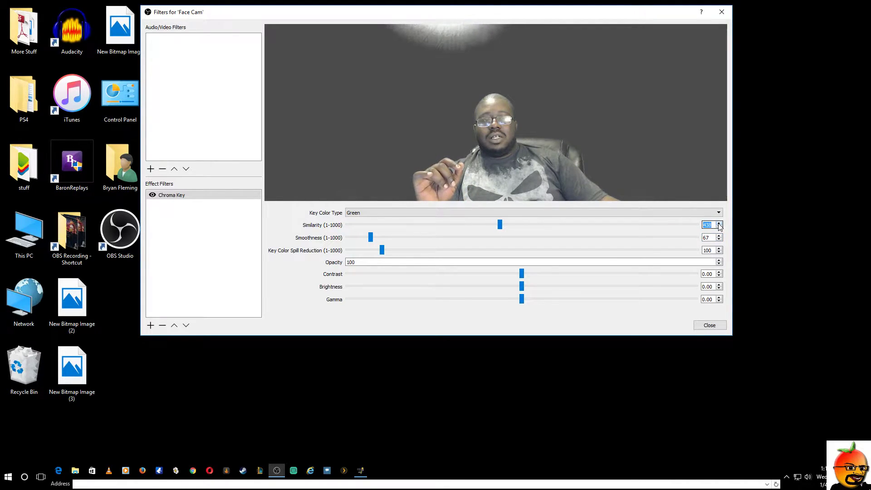
left_click(720, 240)
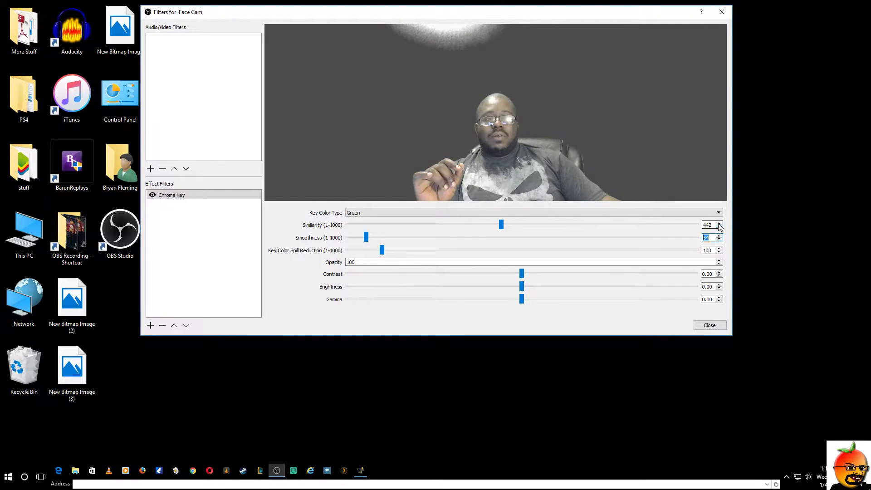
left_click(720, 224)
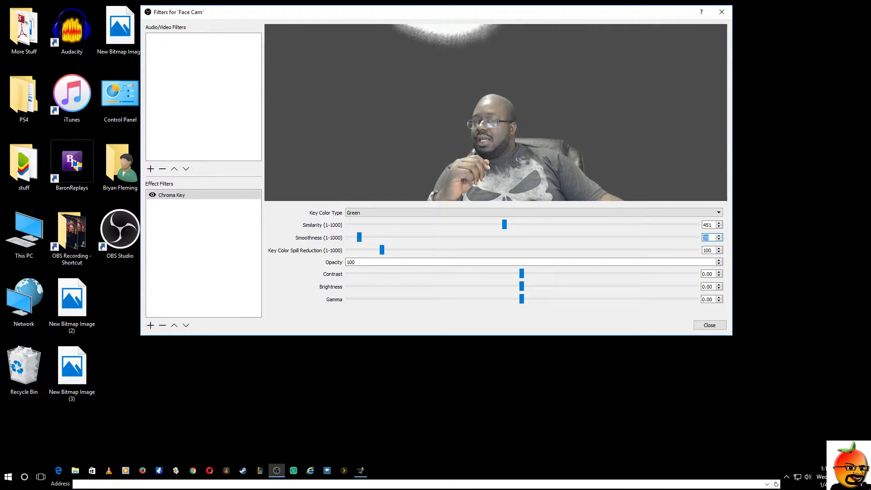
Move the Face Cam filters dialog off this display and bring the main OBS window onto it, maximized
left_click_drag(389, 20, 326, 19)
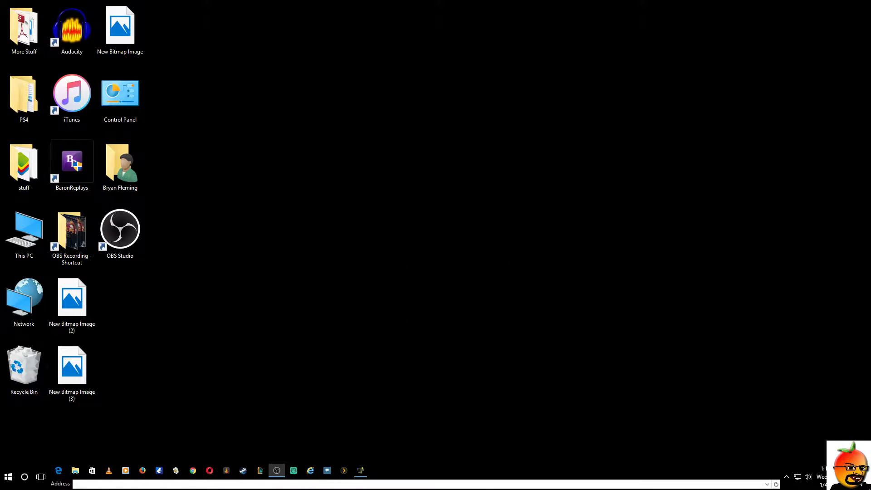
key("alt+Tab")
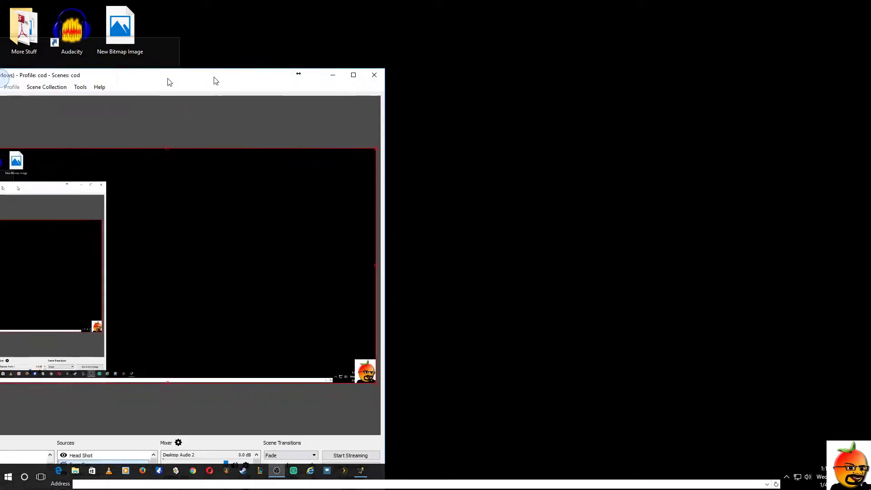
left_click(681, 6)
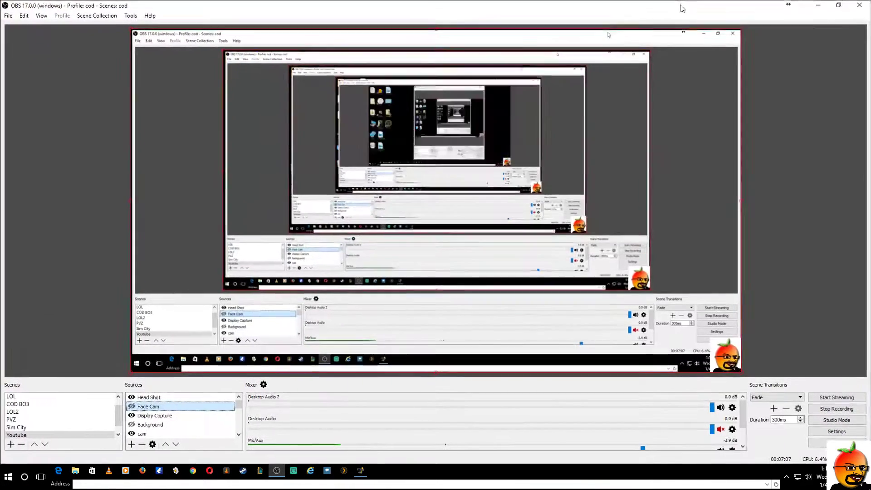
Make the Face Cam source visible in the scene and select it for resizing
left_click(131, 407)
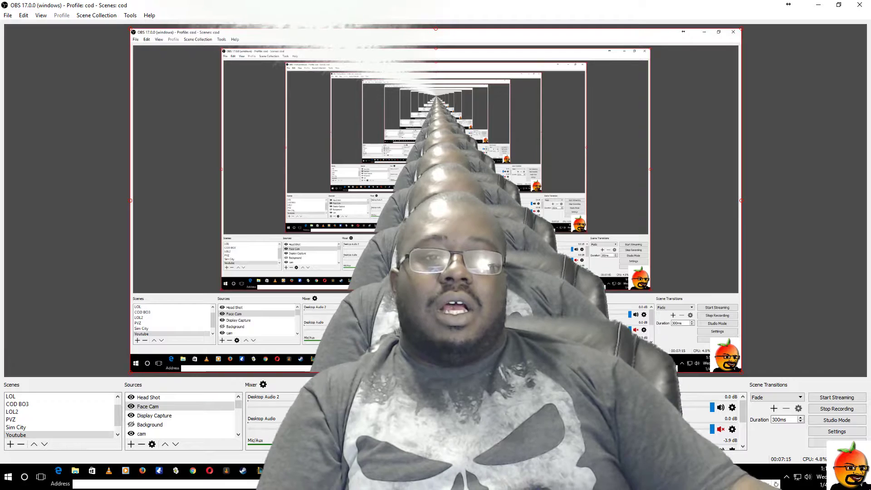
left_click(143, 408)
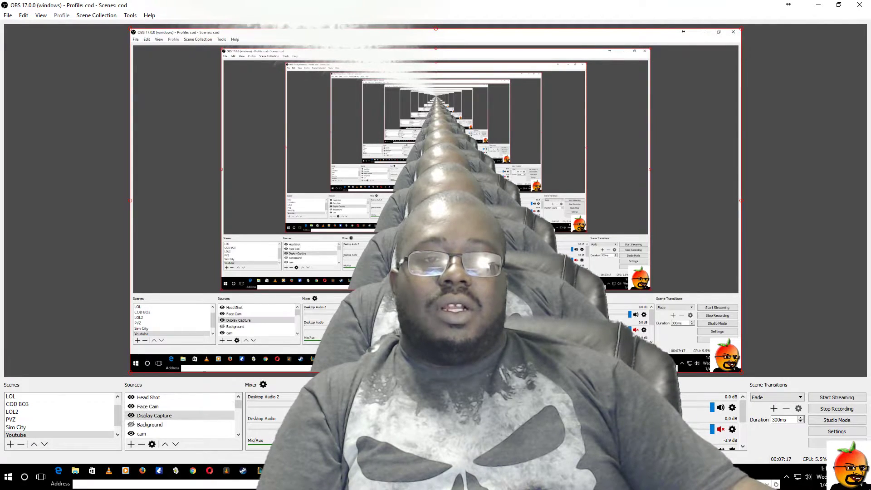
left_click(171, 170)
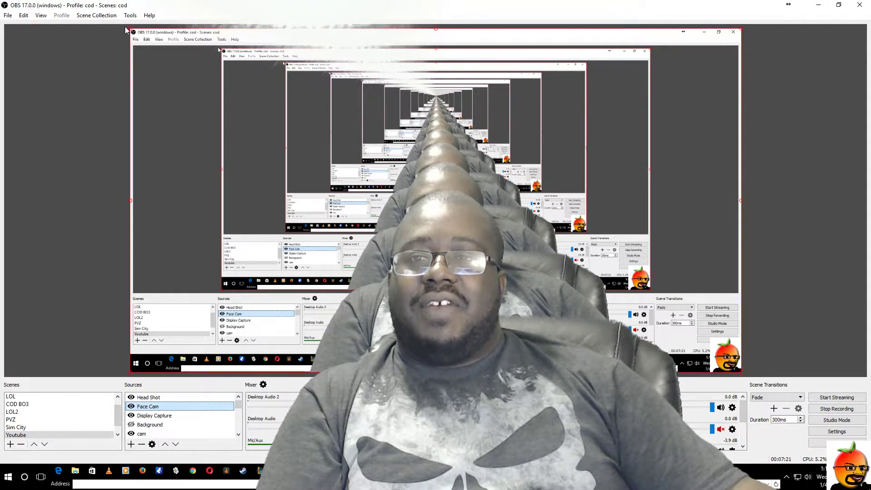
Shrink the Face Cam source into the lower-right part of the canvas and toggle the visibility of Display Capture
left_click_drag(131, 29, 389, 253)
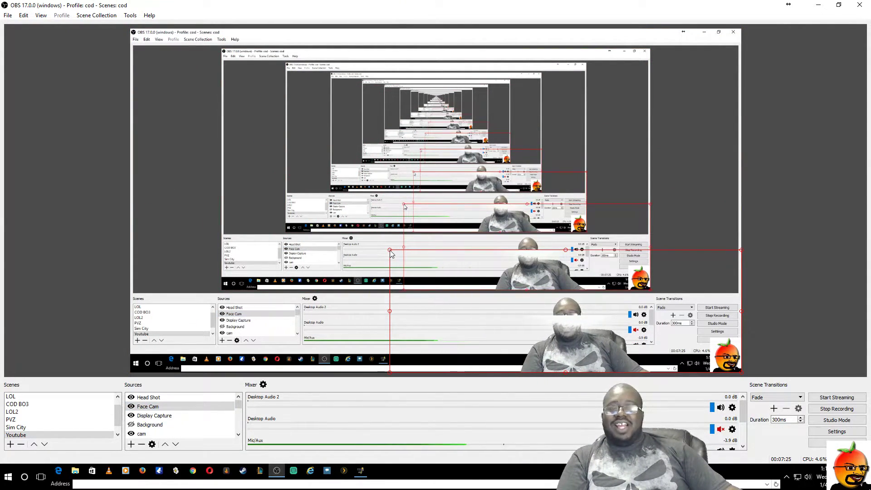
left_click_drag(402, 252, 397, 254)
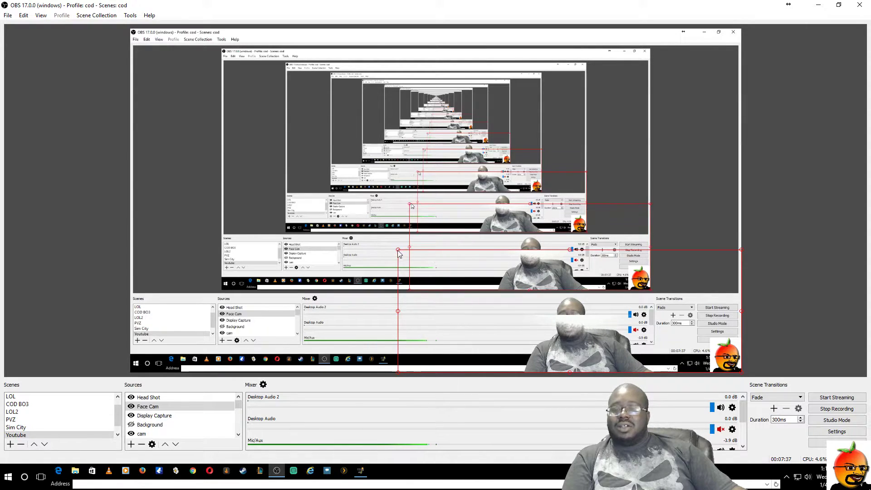
left_click(131, 416)
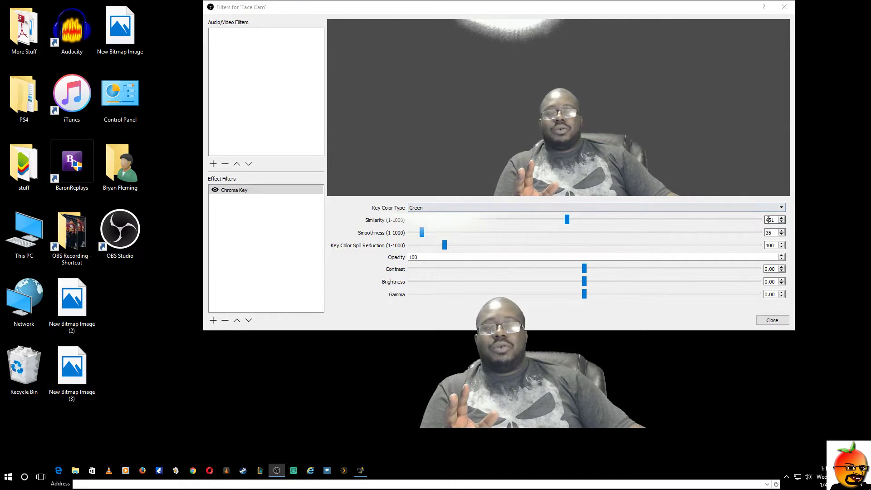
Switch the key color type to Magenta, then set Similarity to 50 and Key Color Spill Reduction to 27
left_click(783, 208)
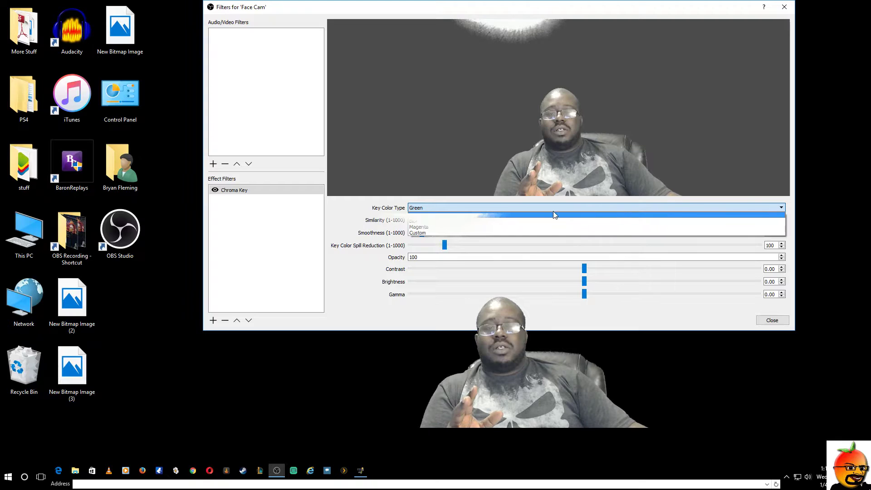
left_click(414, 227)
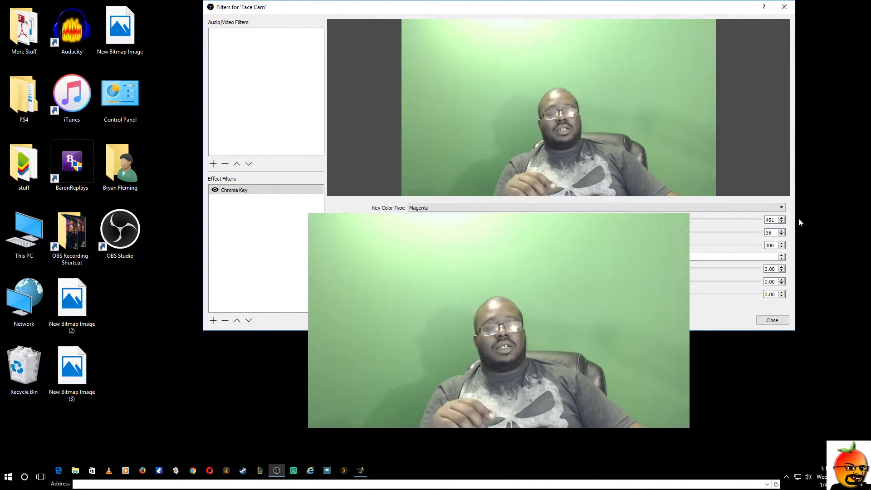
left_click(781, 208)
left_click(768, 222)
double_click(769, 221)
type("50")
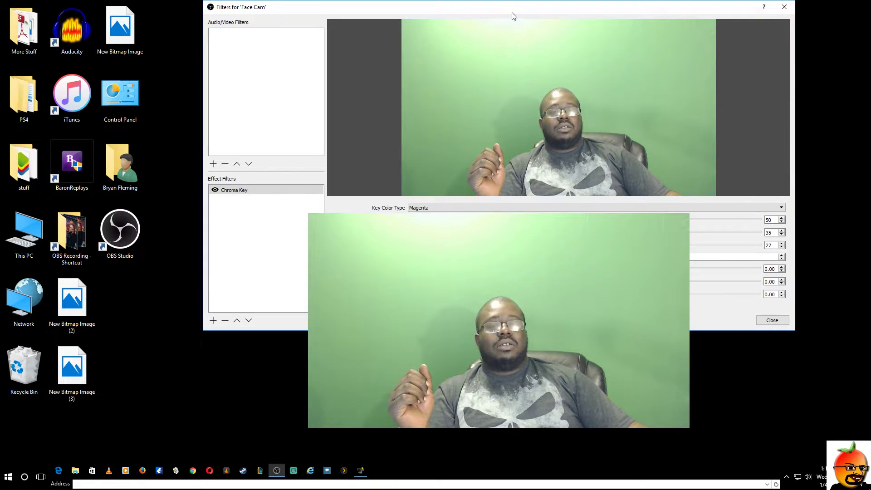
Change the key color type to Custom and sample the backdrop's light green (#b5eeb2) from the webcam preview as key color
left_click(782, 208)
left_click(690, 233)
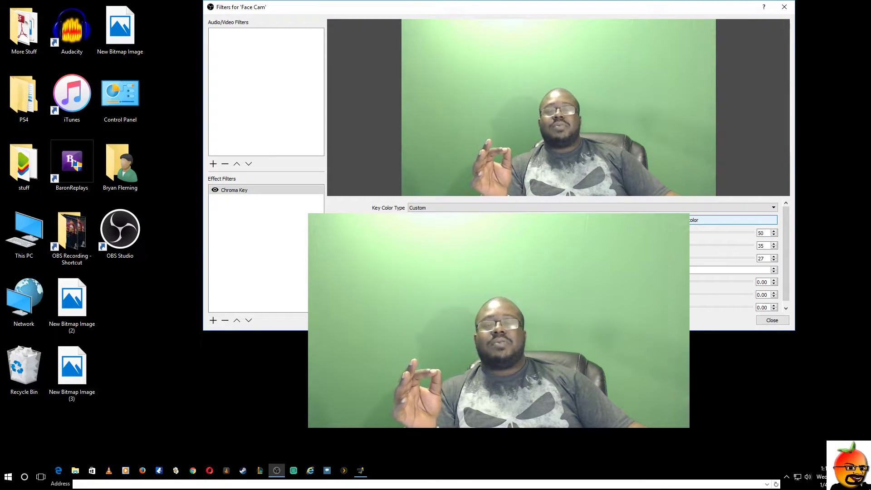
left_click(590, 221)
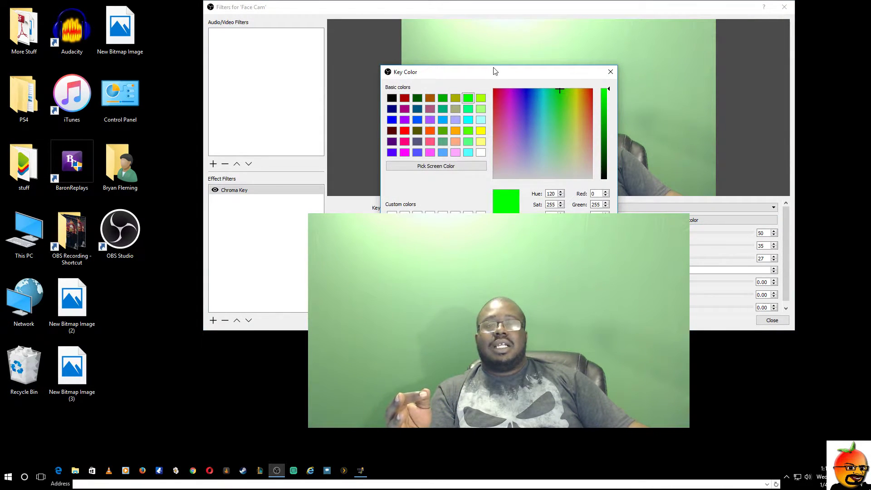
left_click_drag(489, 74, 257, 55)
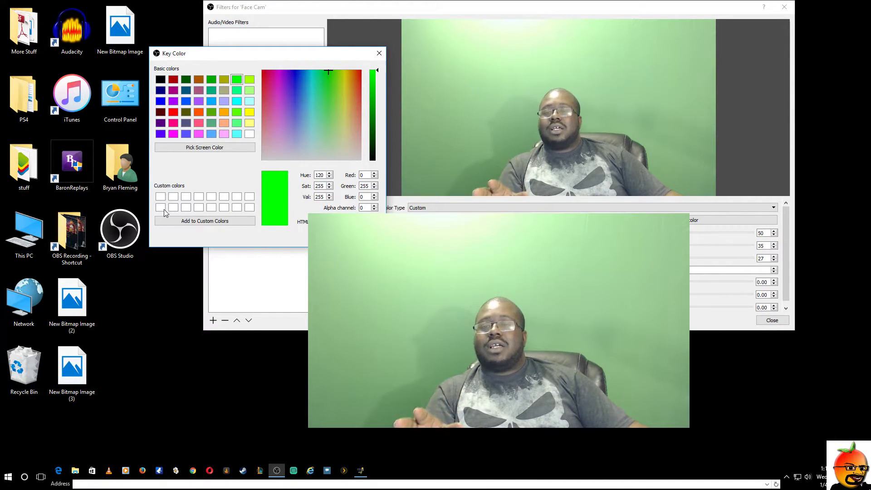
left_click(200, 148)
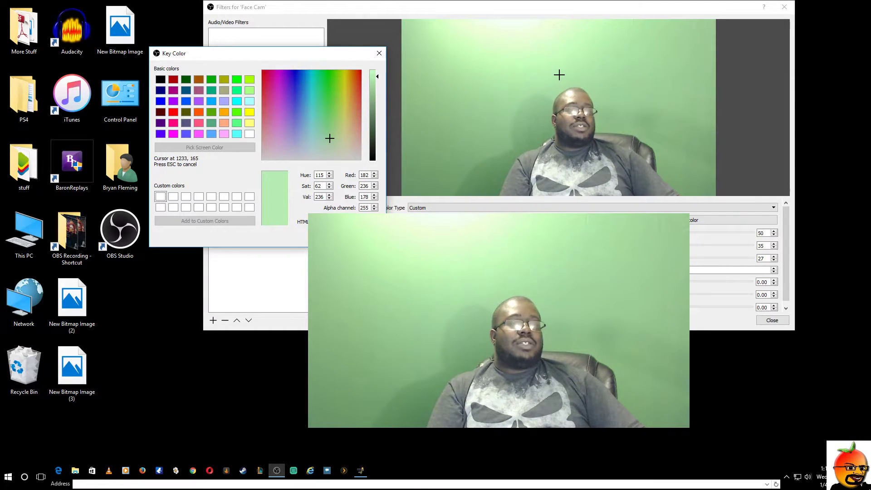
left_click(587, 63)
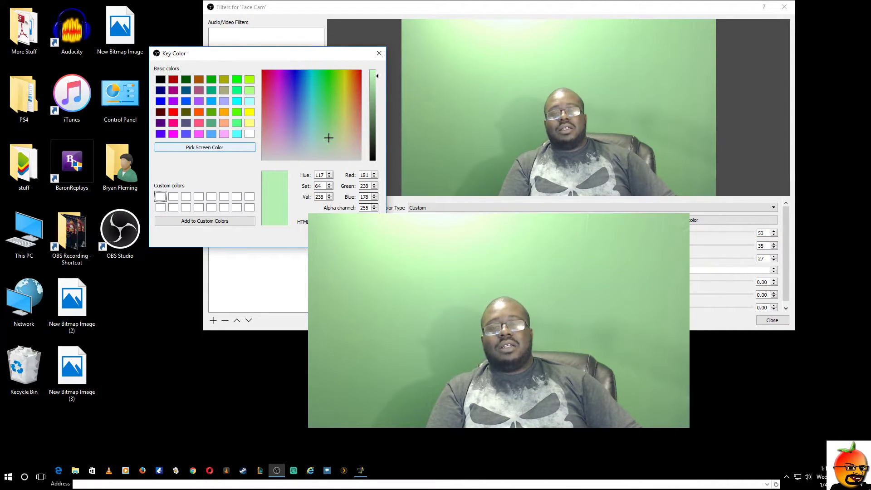
left_click(327, 241)
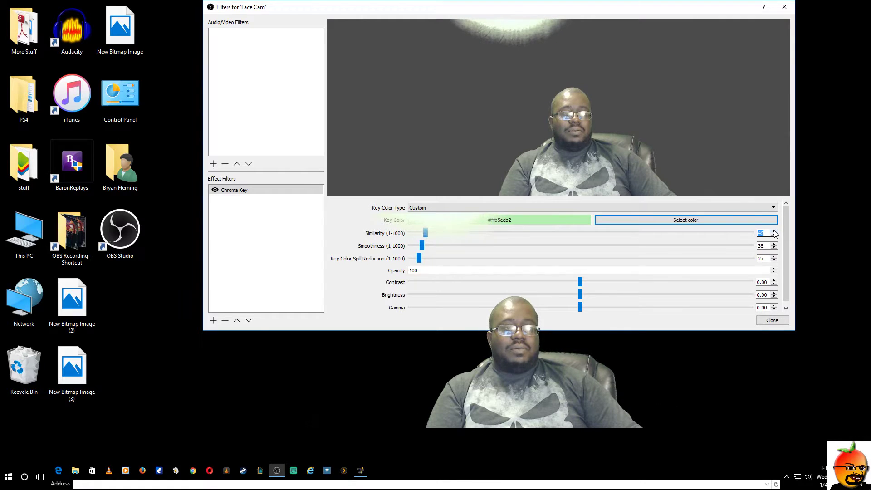
Fine-tune the custom key with a Similarity of 55 and a Smoothness of 18
left_click(775, 231)
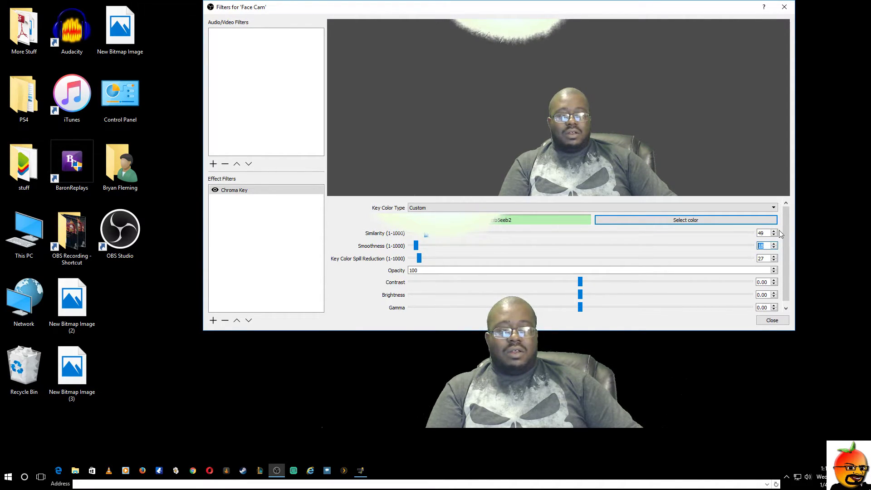
left_click(778, 231)
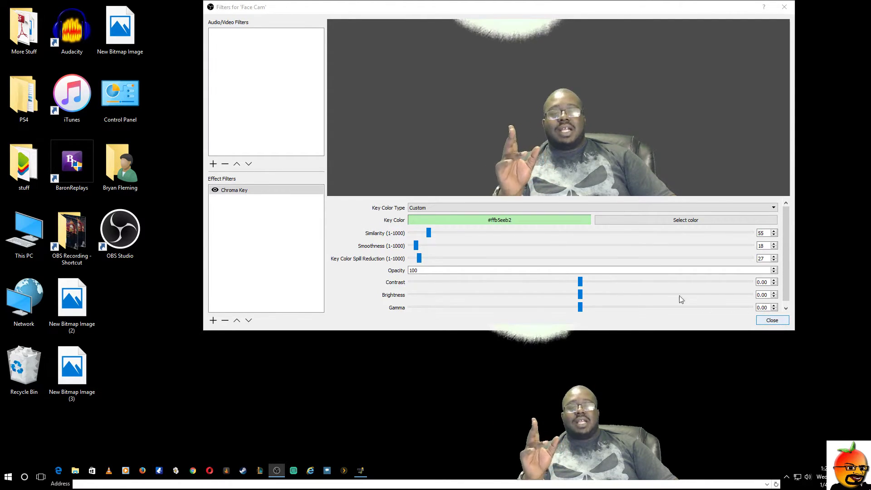
Add a Crop/Pad effect filter under its default name and switch the Chroma Key filter off and back on
left_click(214, 321)
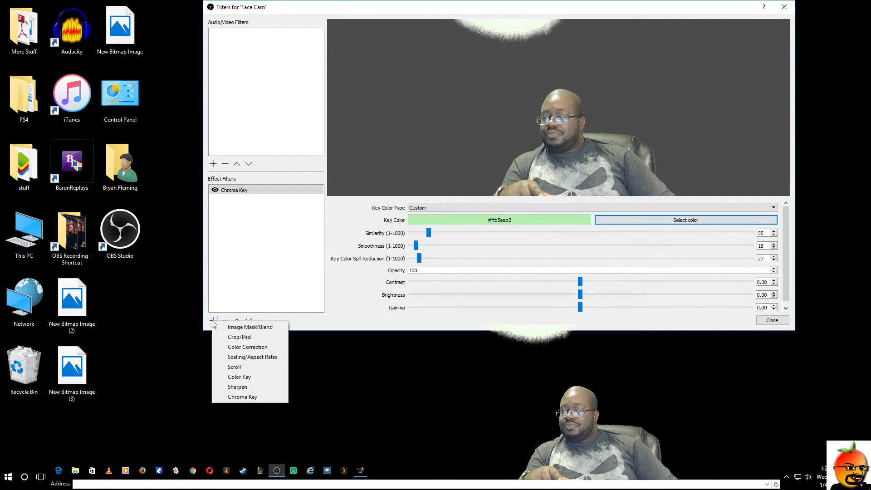
left_click(231, 336)
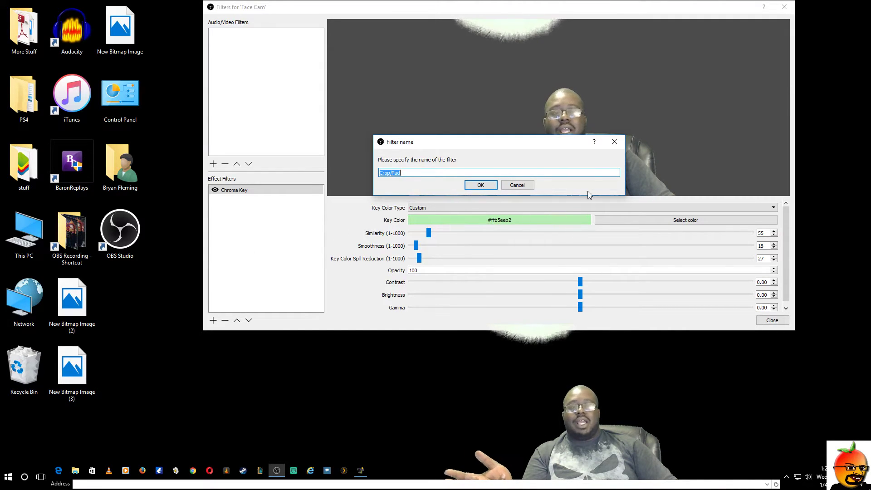
left_click(481, 186)
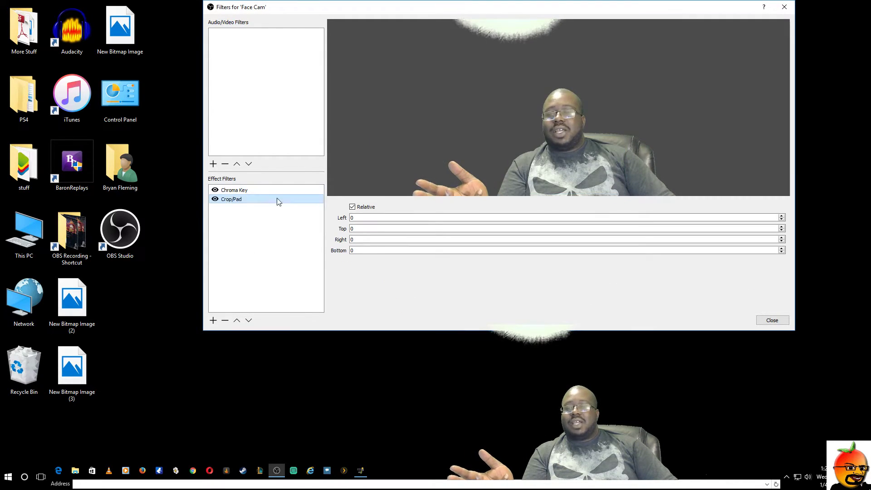
left_click(215, 190)
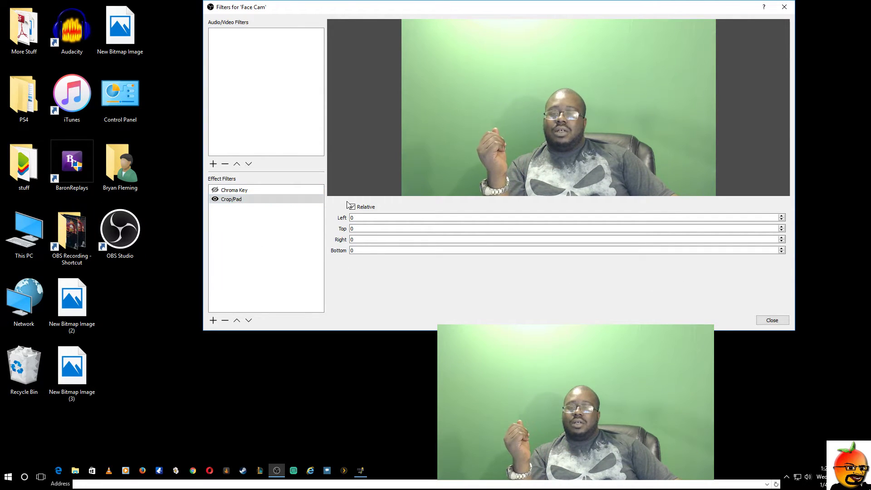
left_click(215, 189)
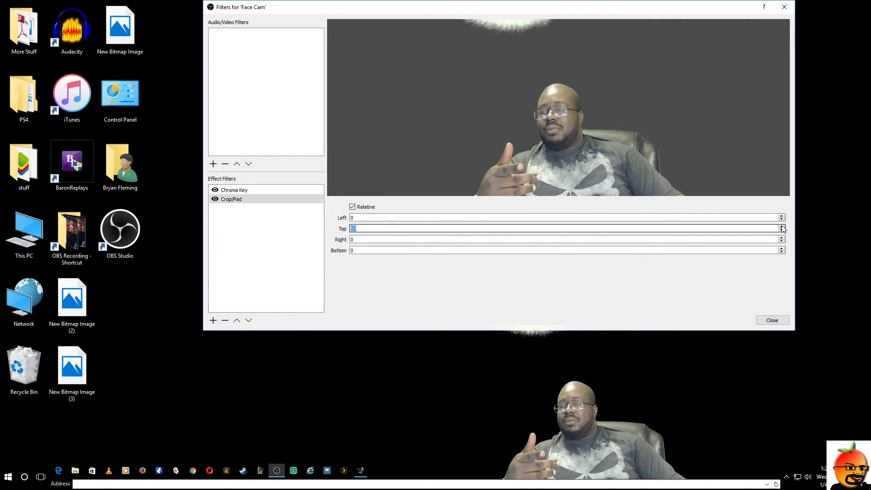
Increase the Crop/Pad filter's Top crop gradually and set it to 175
left_click(782, 226)
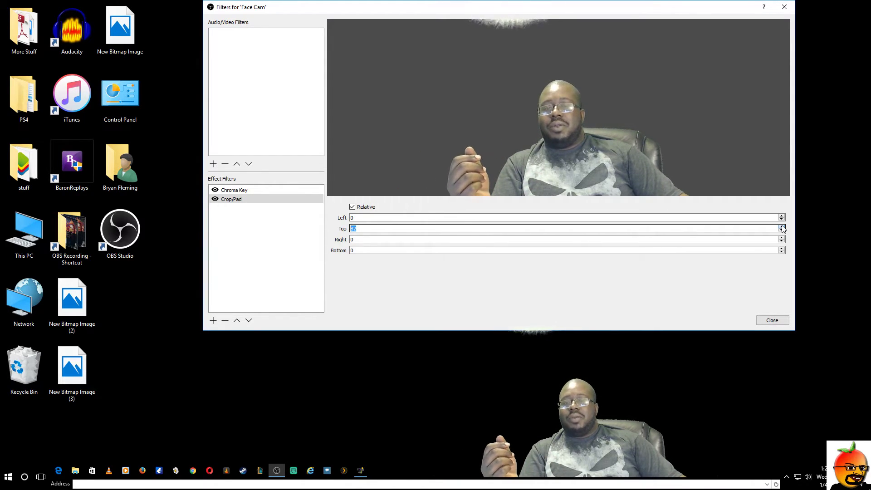
left_click(782, 226)
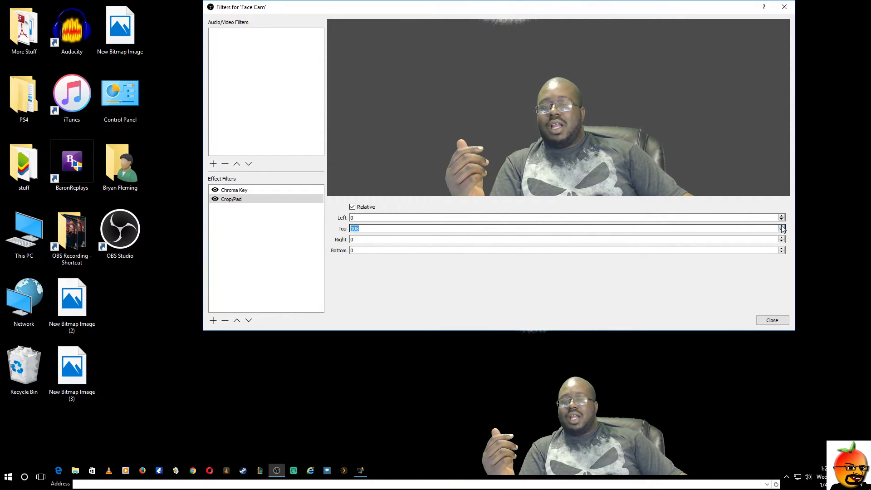
left_click(782, 226)
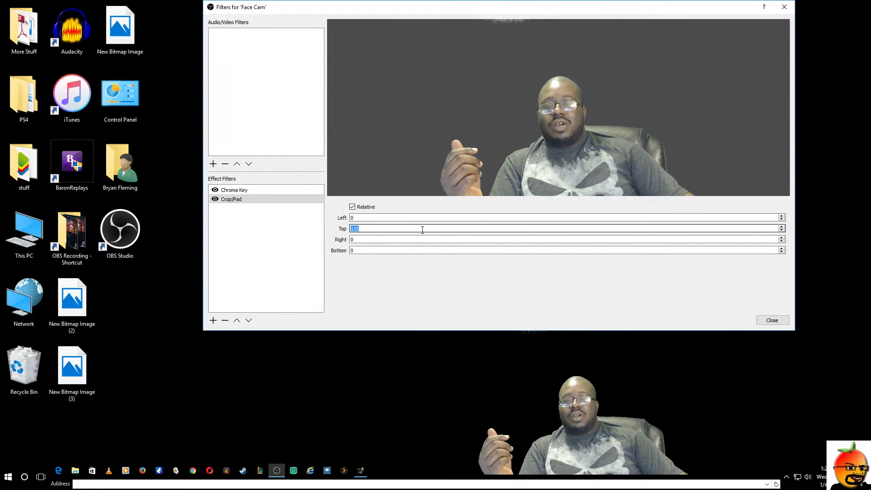
type("175")
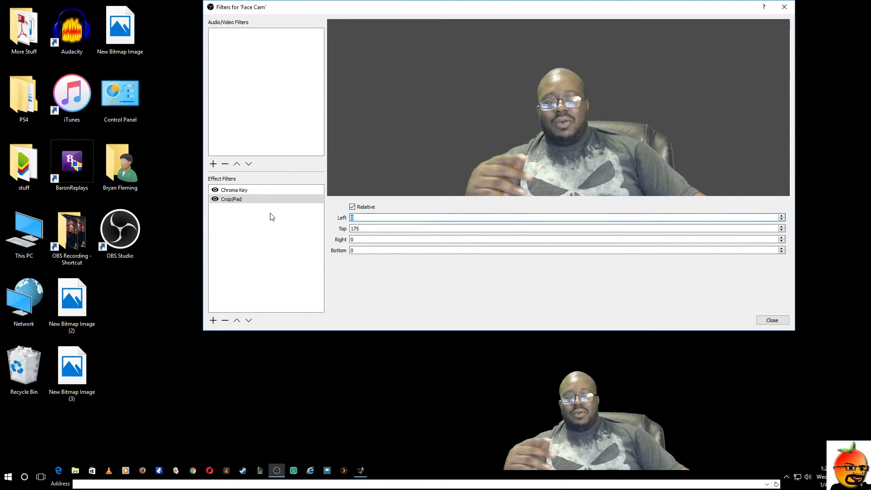
Try Left crop values of 150 and 200, settle on 250, and close the Face Cam filters
type("150")
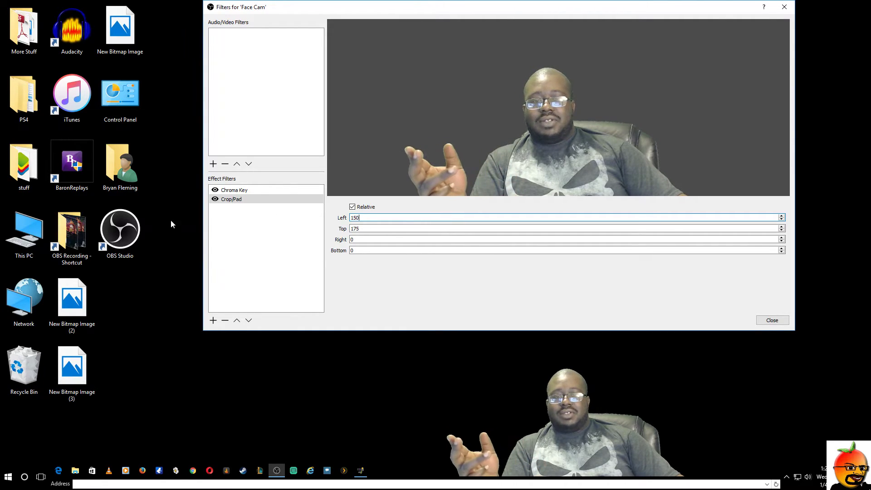
key("BackSpace")
key("BackSpace")
key("BackSpace")
type("200")
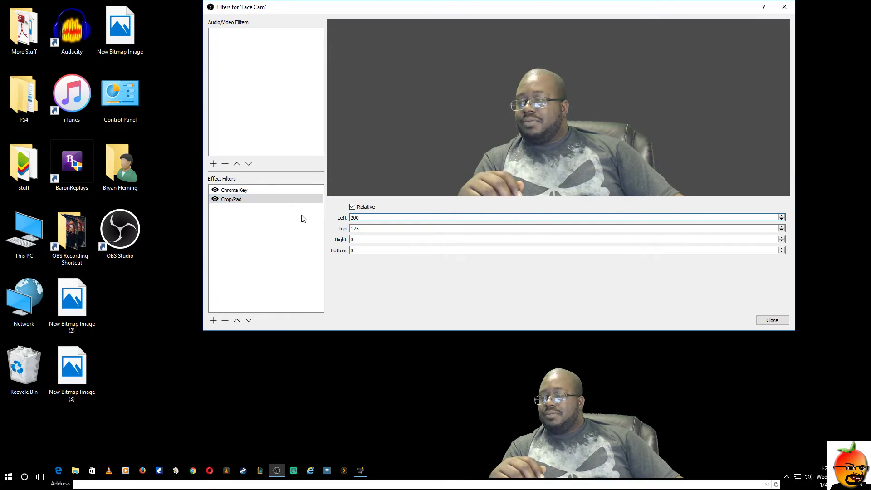
key("BackSpace")
key("BackSpace")
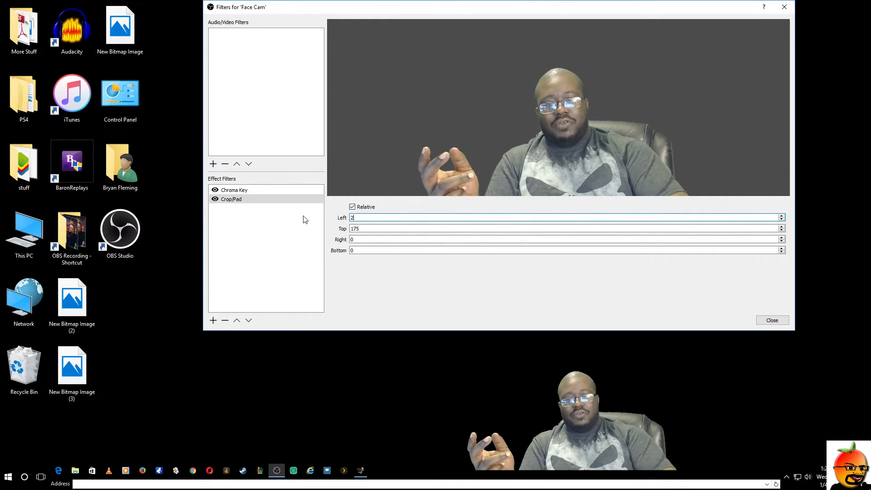
type("50")
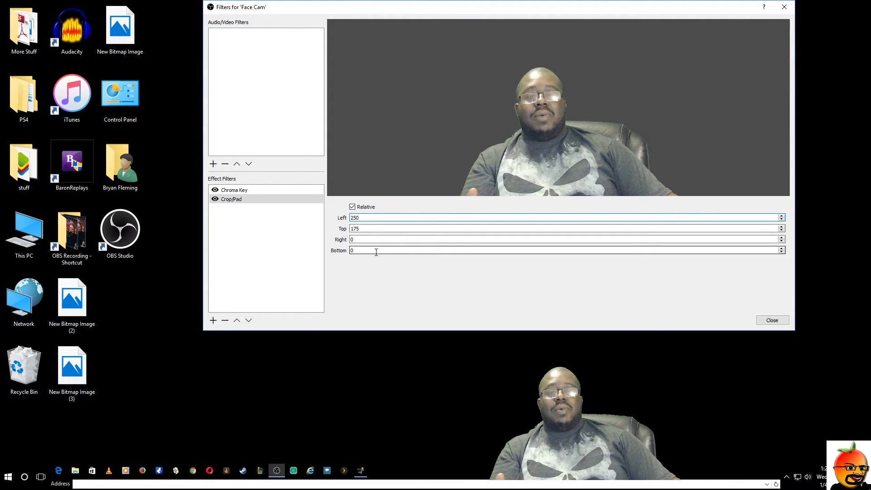
left_click(773, 320)
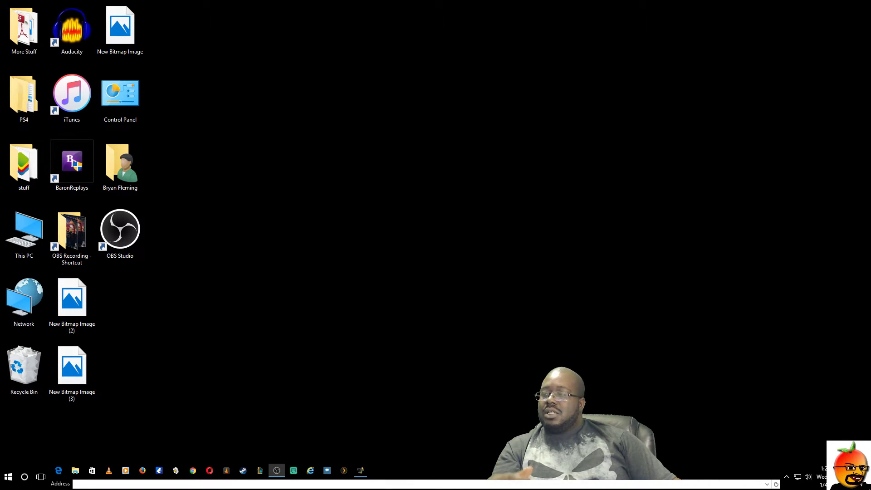